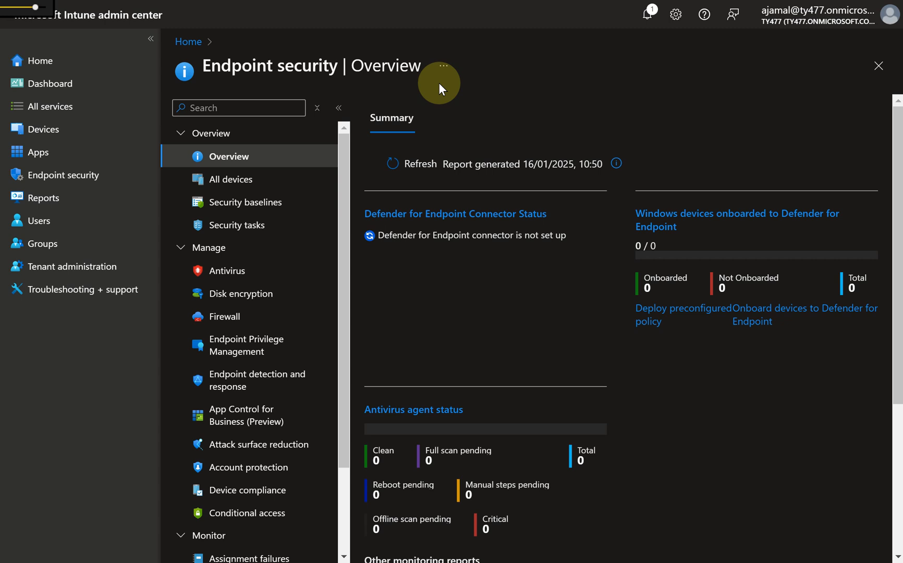
Step: Start a new Conditional Access policy under Endpoint security and name it "FIDO2 for Windows Join"
{"action": "left_click", "coordinate": [203, 512]}
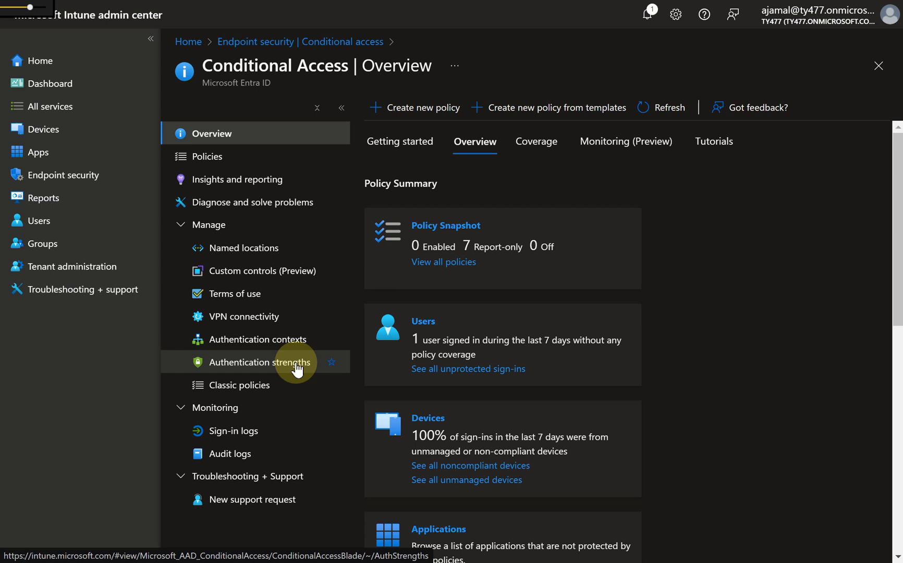
{"action": "left_click", "coordinate": [432, 111]}
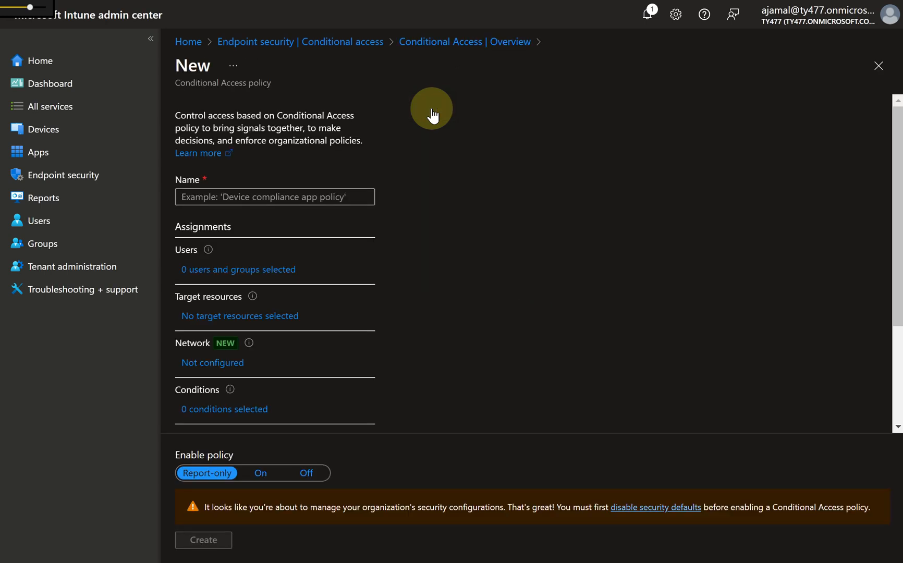
{"action": "left_click", "coordinate": [344, 196]}
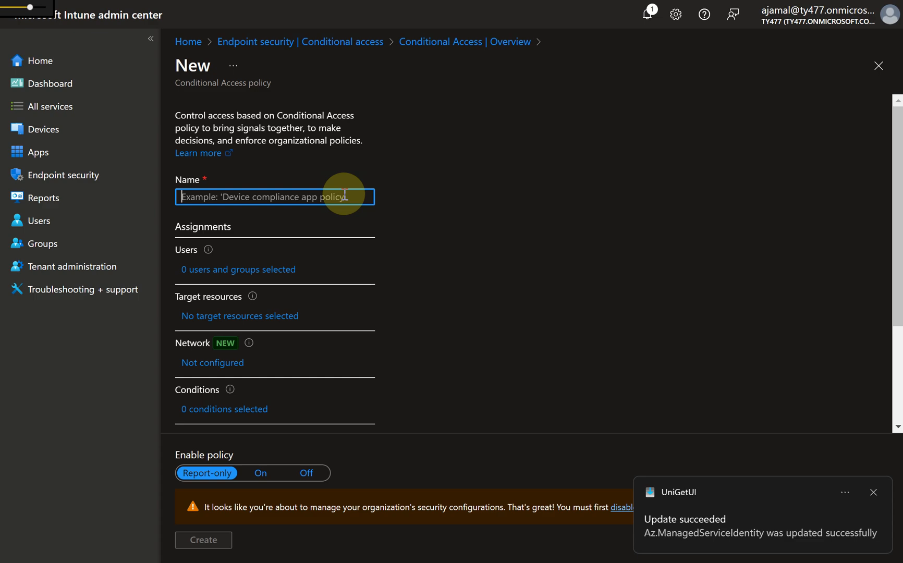
{"action": "key", "text": "super+v"}
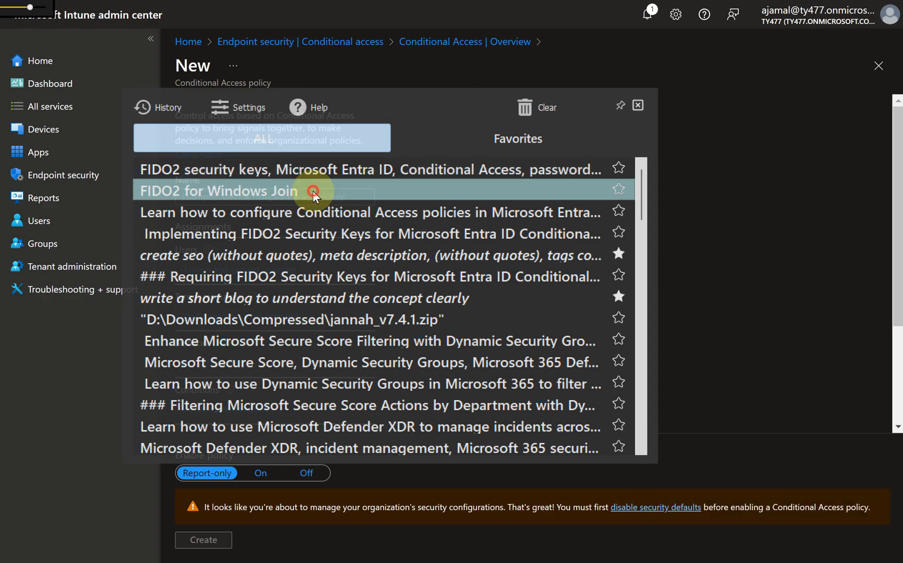
{"action": "left_click", "coordinate": [314, 191]}
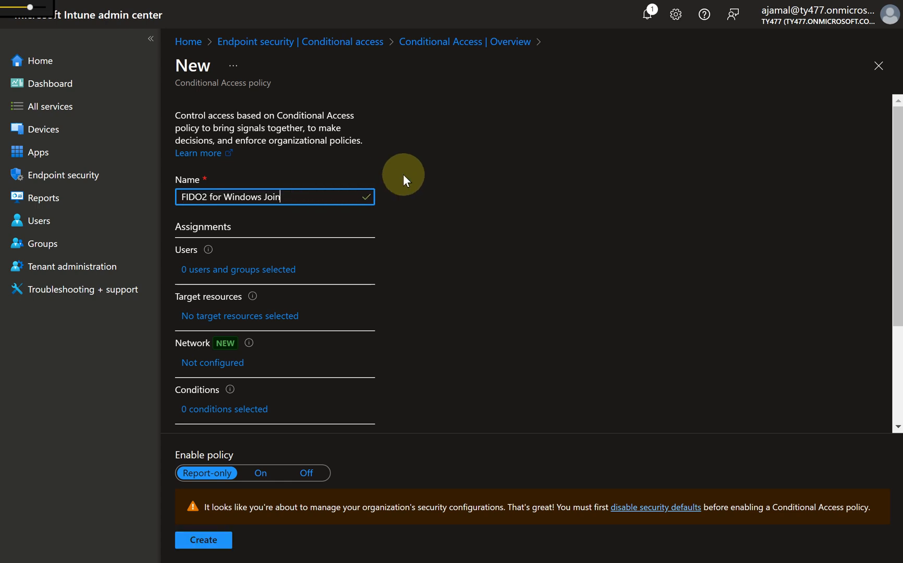
Step: Assign the policy to all users and target the user action "Register or join devices"
{"action": "left_click", "coordinate": [295, 269]}
{"action": "left_click", "coordinate": [420, 237]}
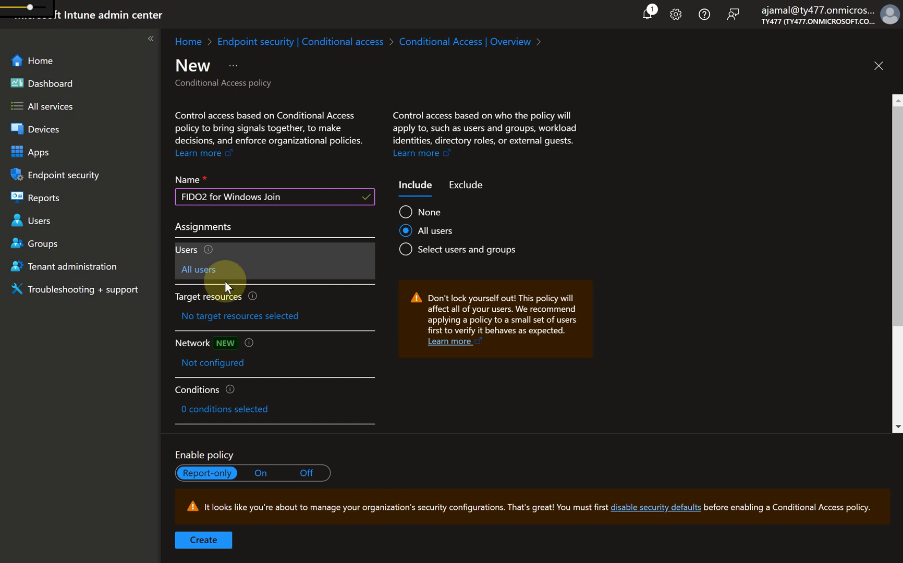
{"action": "left_click", "coordinate": [238, 317]}
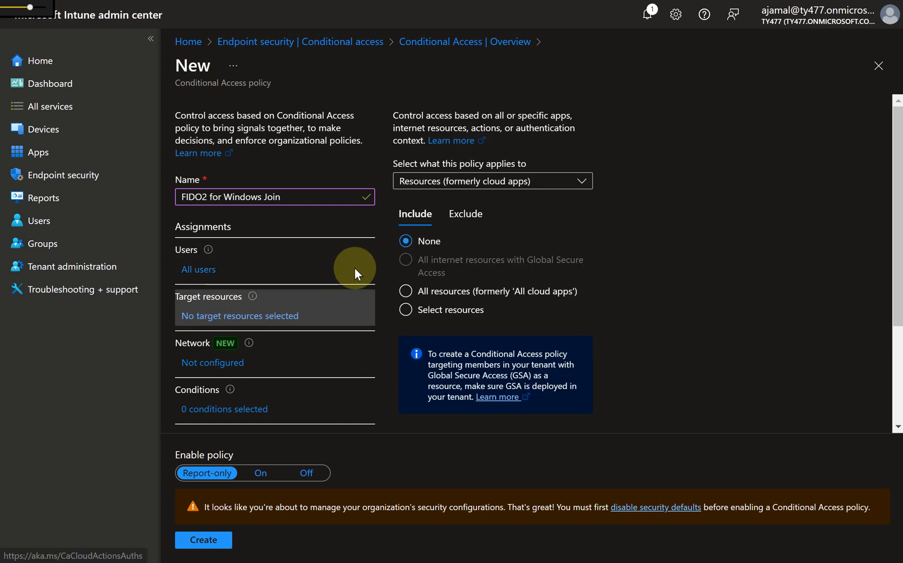
{"action": "left_click", "coordinate": [539, 177]}
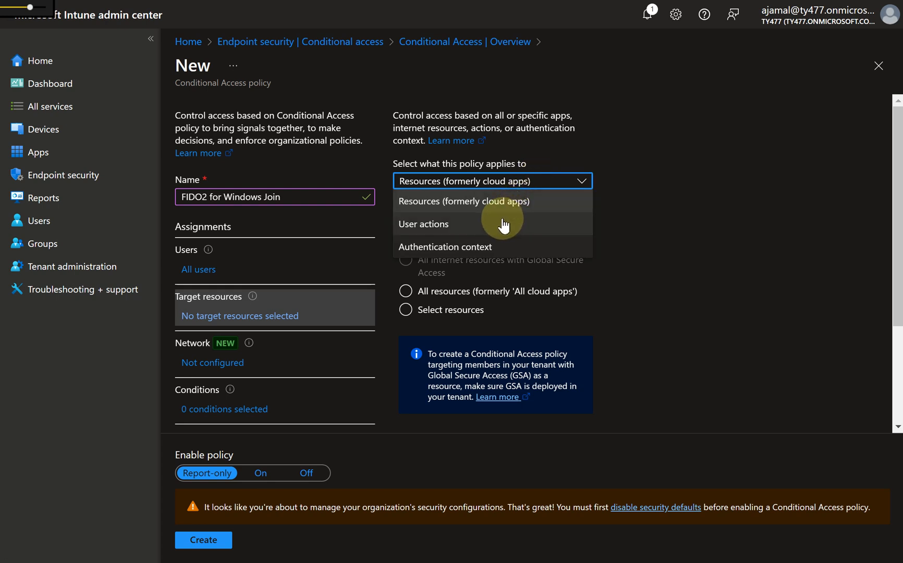
{"action": "left_click", "coordinate": [448, 223]}
{"action": "left_click", "coordinate": [450, 239]}
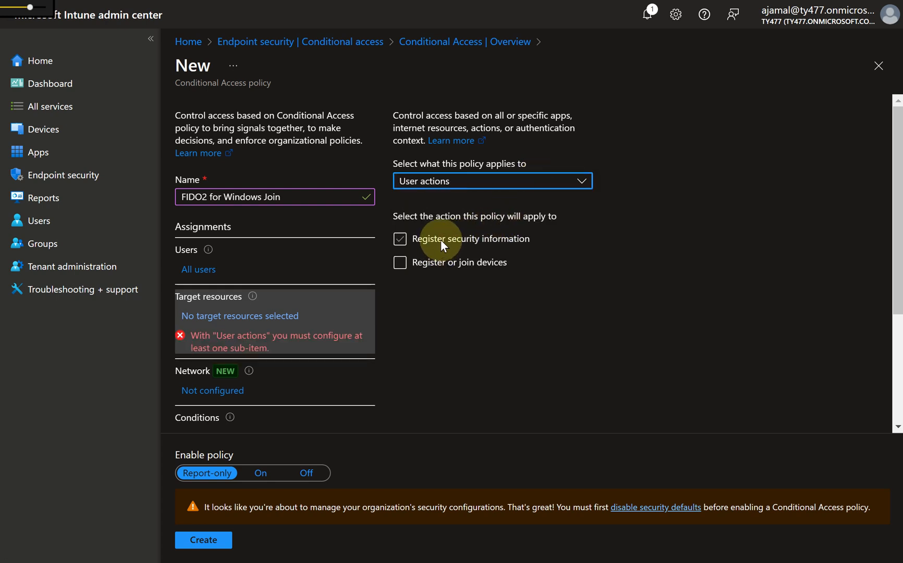
{"action": "left_click", "coordinate": [436, 262]}
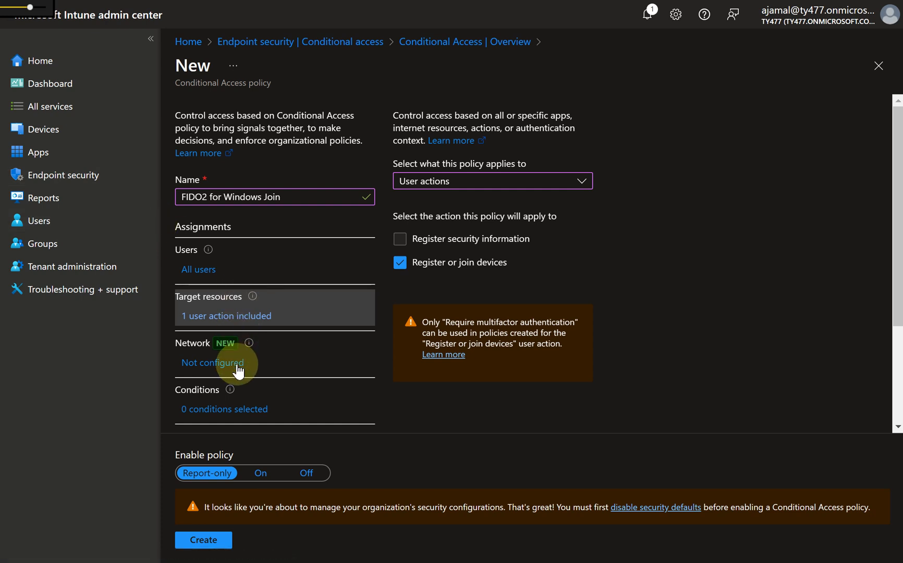
Step: Configure the policy's device platforms condition to include only Windows
{"action": "left_click", "coordinate": [242, 412]}
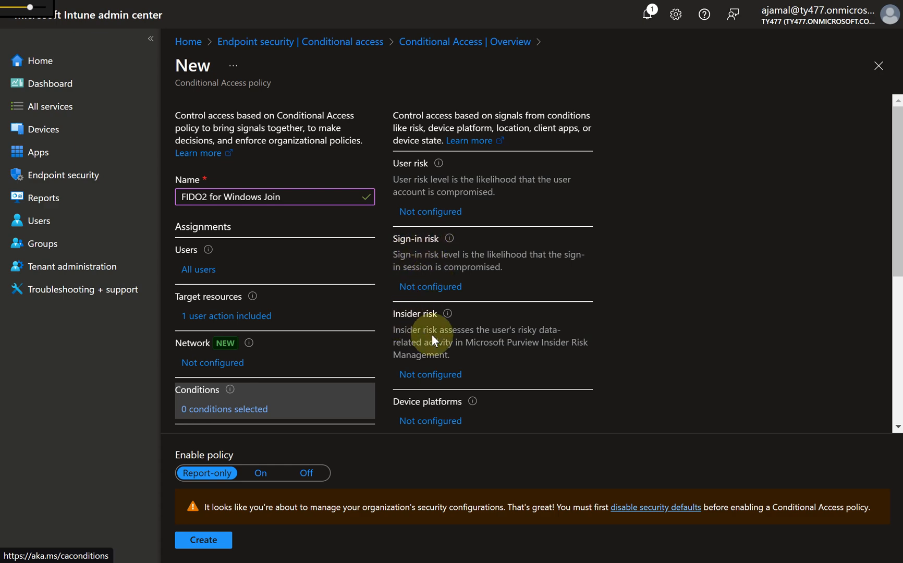
{"action": "scroll", "coordinate": [437, 375], "scroll_direction": "down", "scroll_amount": 3}
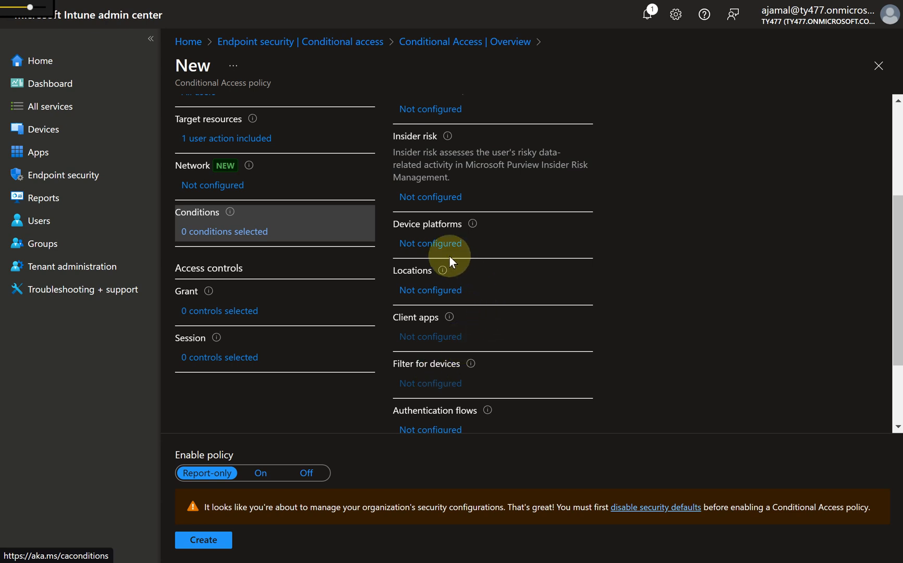
{"action": "left_click", "coordinate": [445, 250]}
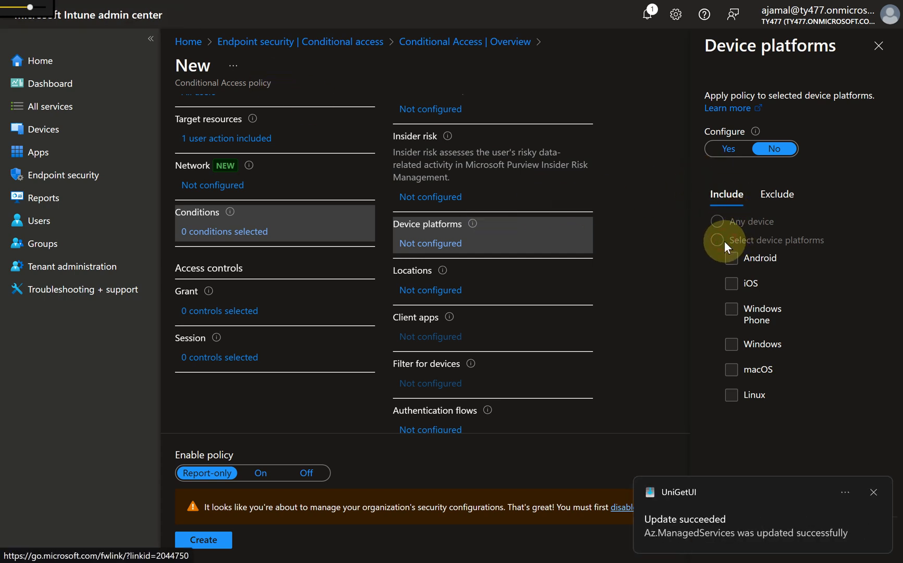
{"action": "left_click", "coordinate": [730, 158]}
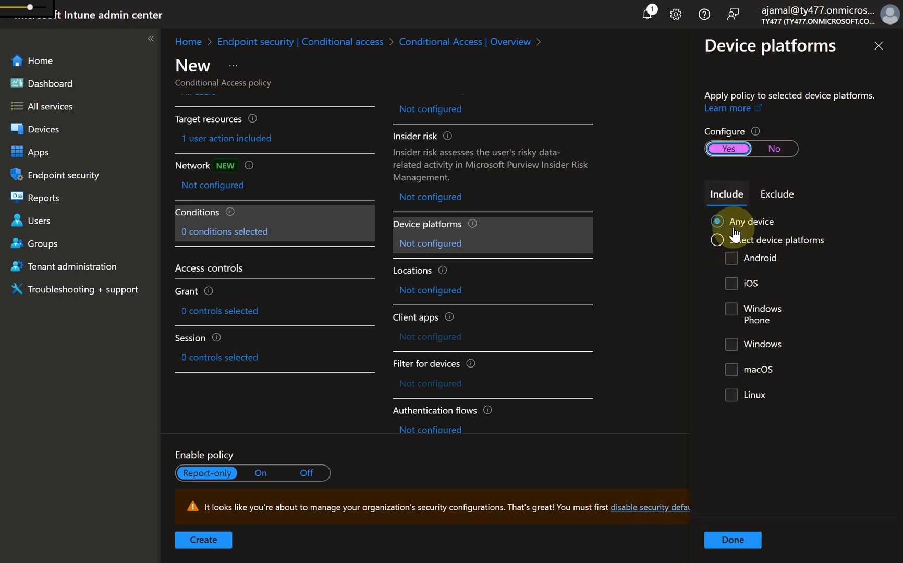
{"action": "left_click", "coordinate": [728, 250]}
{"action": "left_click", "coordinate": [731, 349]}
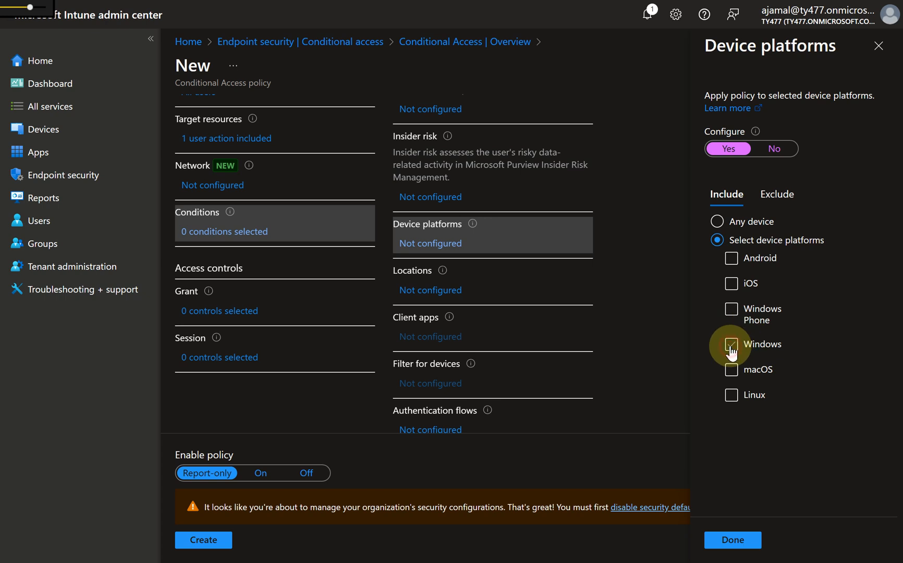
{"action": "left_click", "coordinate": [736, 539]}
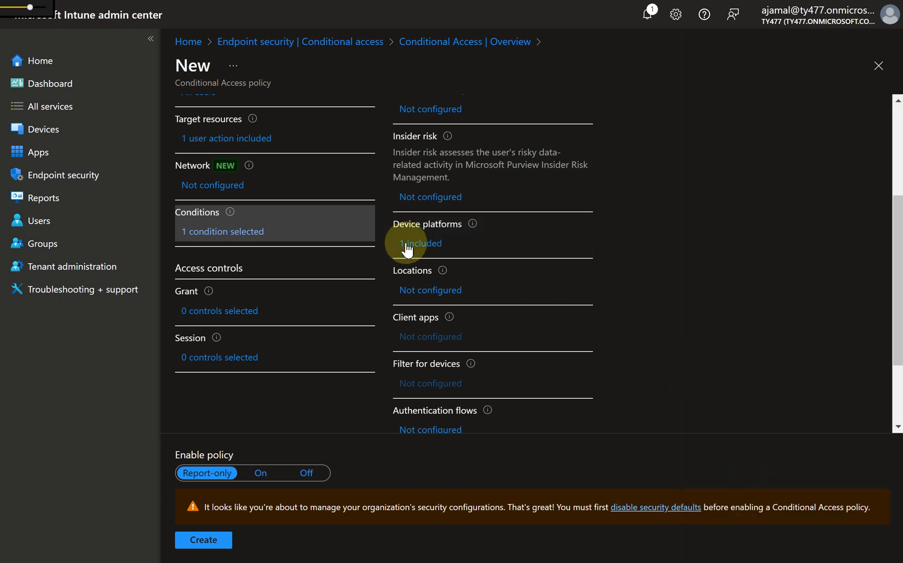
Step: Grant access with the required authentication strength set to Passwordless MFA, and create the policy
{"action": "left_click", "coordinate": [254, 313]}
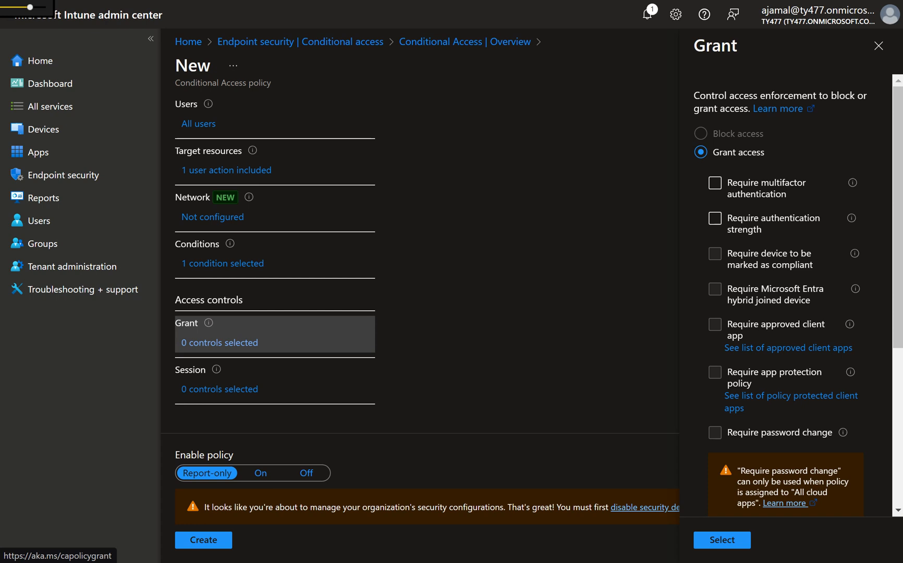
{"action": "left_click", "coordinate": [710, 219]}
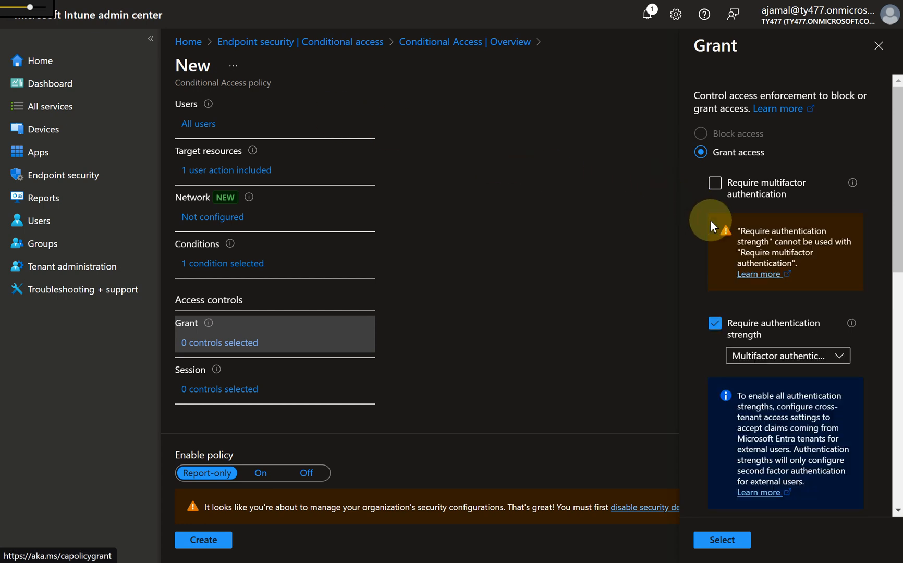
{"action": "left_click", "coordinate": [771, 355]}
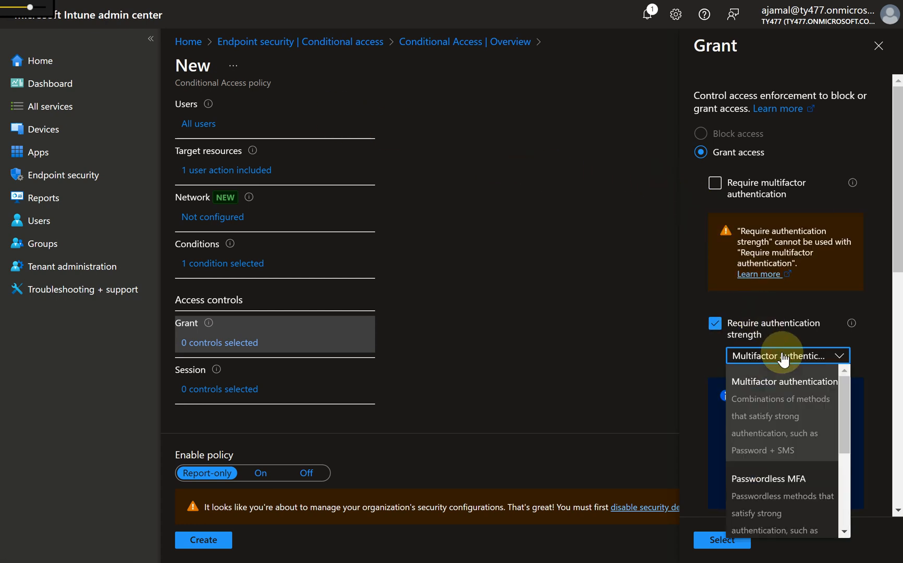
{"action": "left_click", "coordinate": [805, 480]}
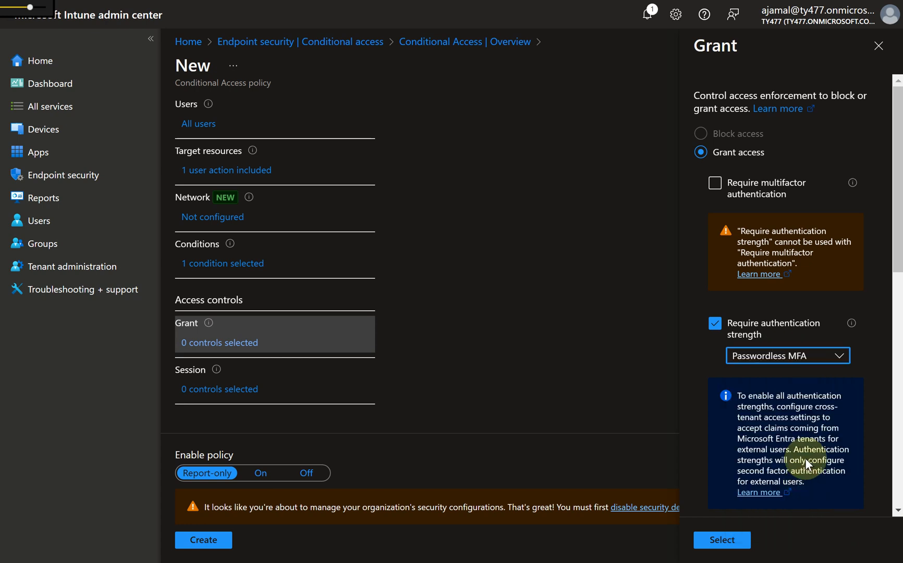
{"action": "left_click", "coordinate": [839, 359]}
{"action": "left_click", "coordinate": [839, 359]}
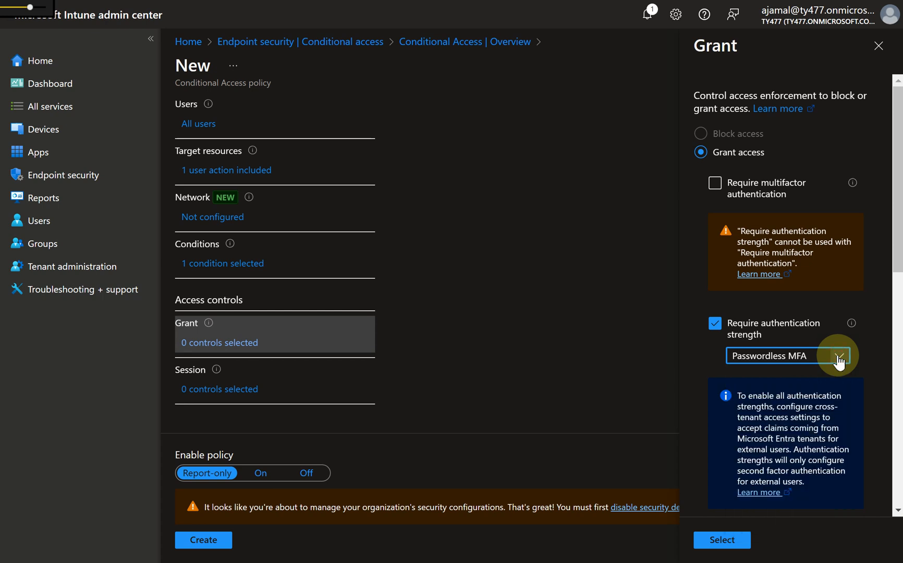
{"action": "left_click", "coordinate": [726, 545]}
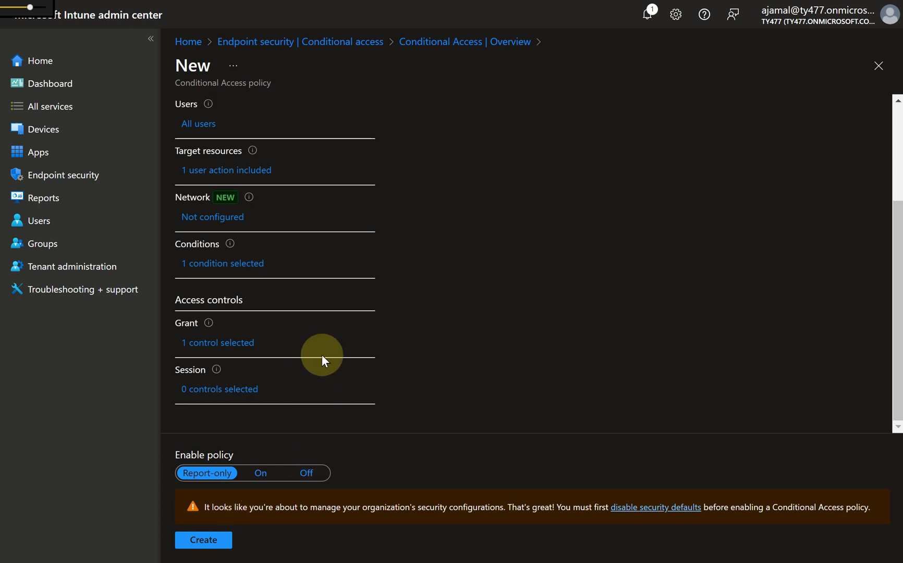
{"action": "left_click", "coordinate": [216, 548]}
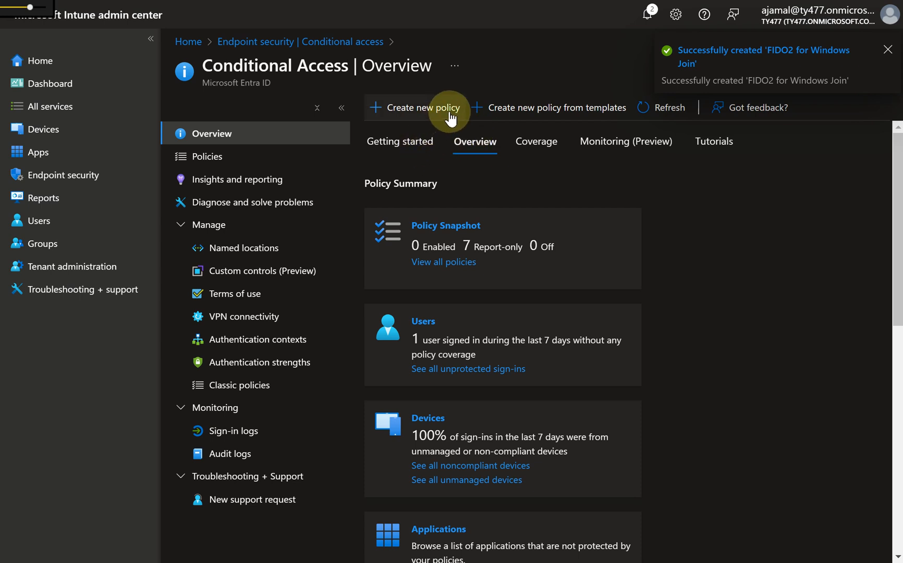
Step: Open the "FIDO2 for Windows Join" policy from the policy list and review its assignments, conditions and access controls
{"action": "left_click", "coordinate": [313, 166]}
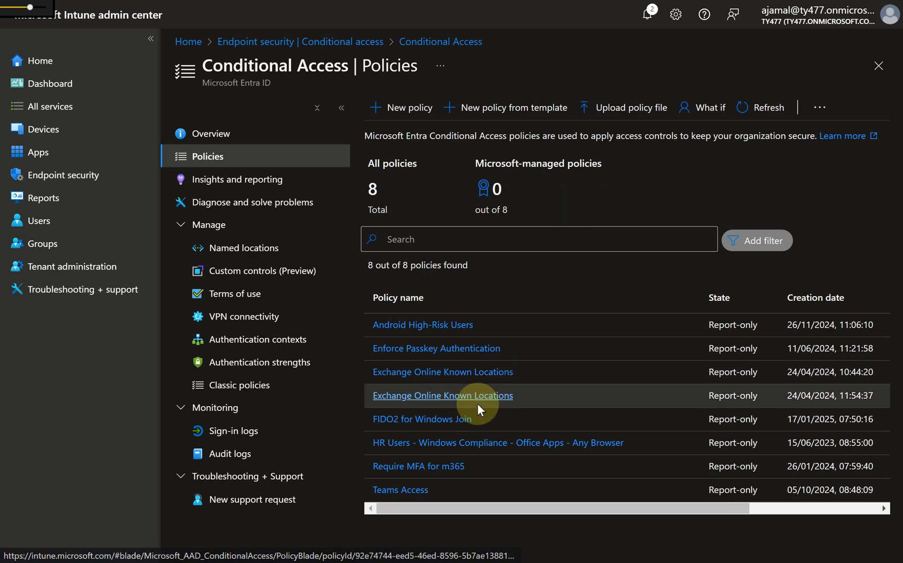
{"action": "left_click", "coordinate": [469, 424]}
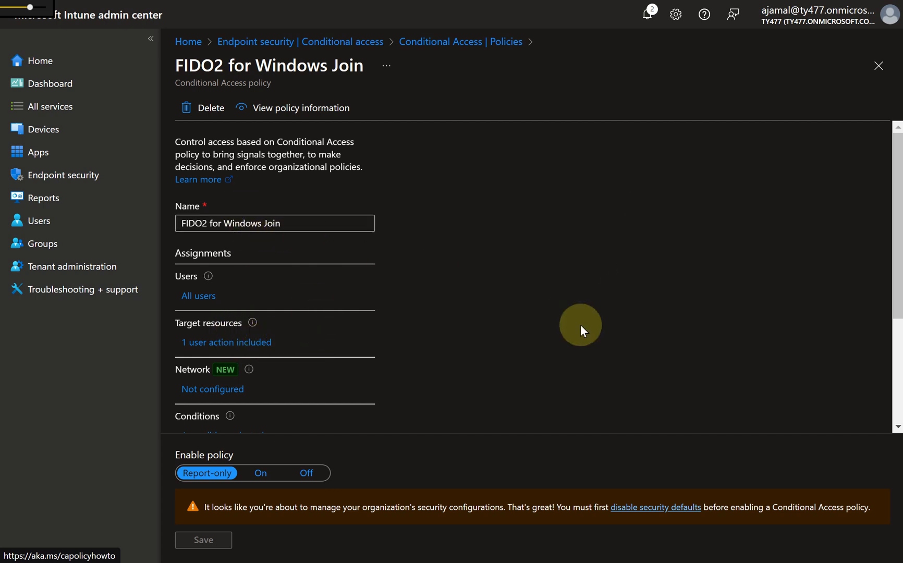
{"action": "scroll", "coordinate": [862, 389], "scroll_direction": "down", "scroll_amount": 3}
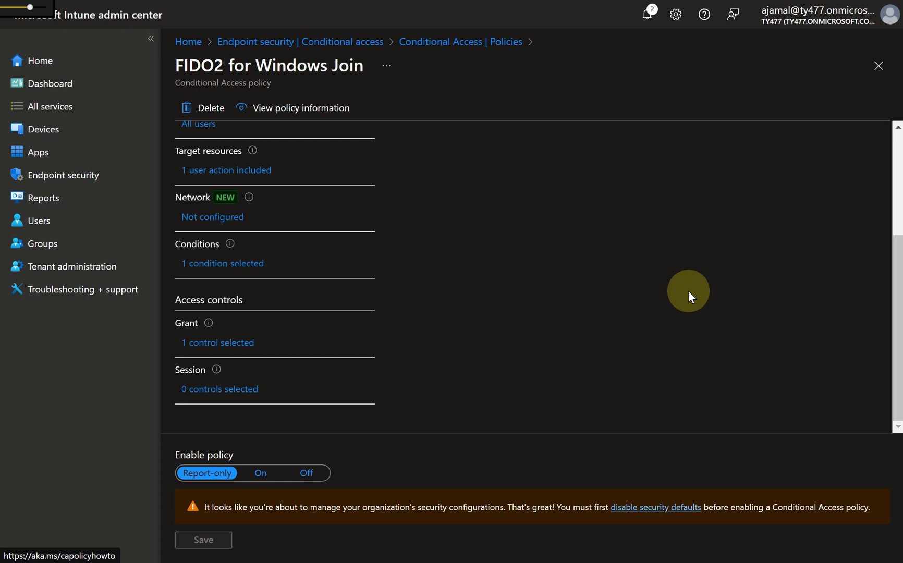
{"action": "left_click", "coordinate": [250, 266]}
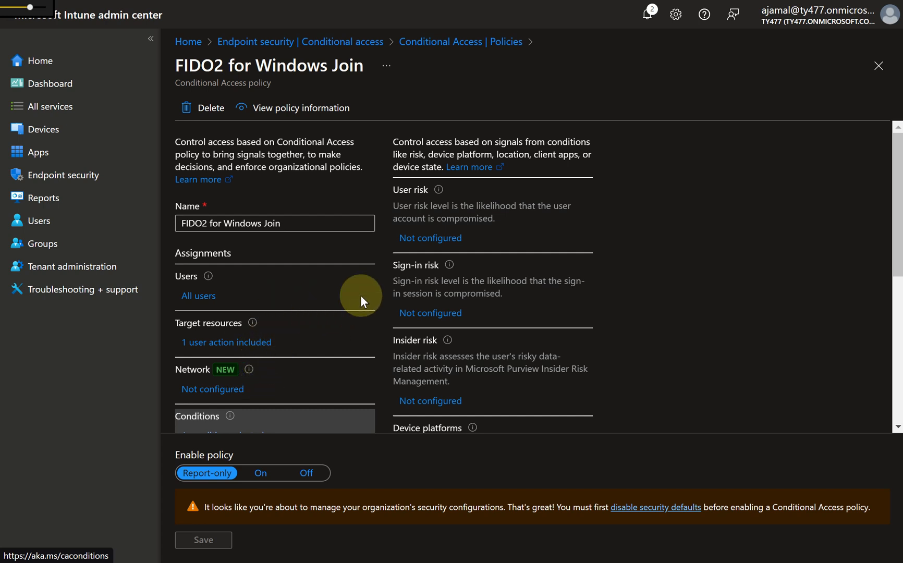
{"action": "left_click", "coordinate": [897, 388]}
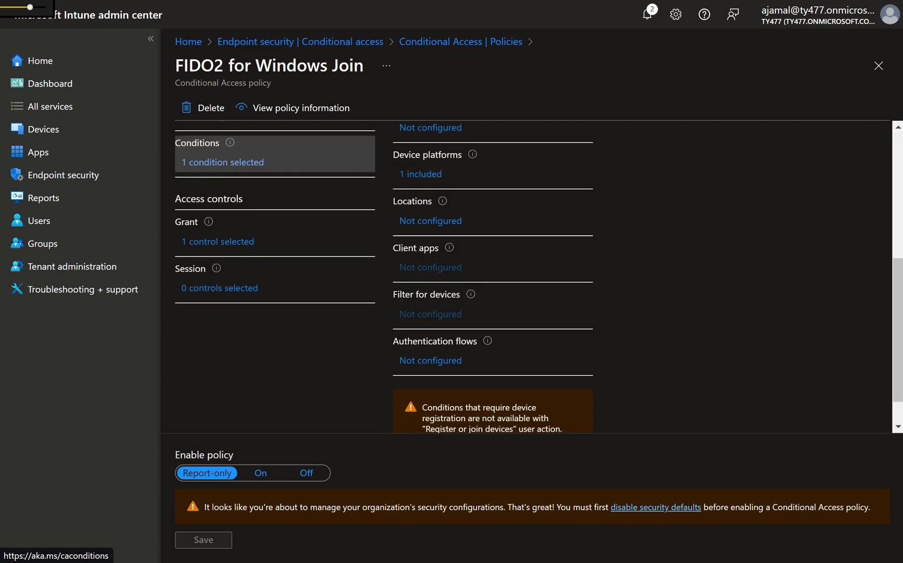
{"action": "left_click_drag", "start_coordinate": [891, 376], "coordinate": [864, 218]}
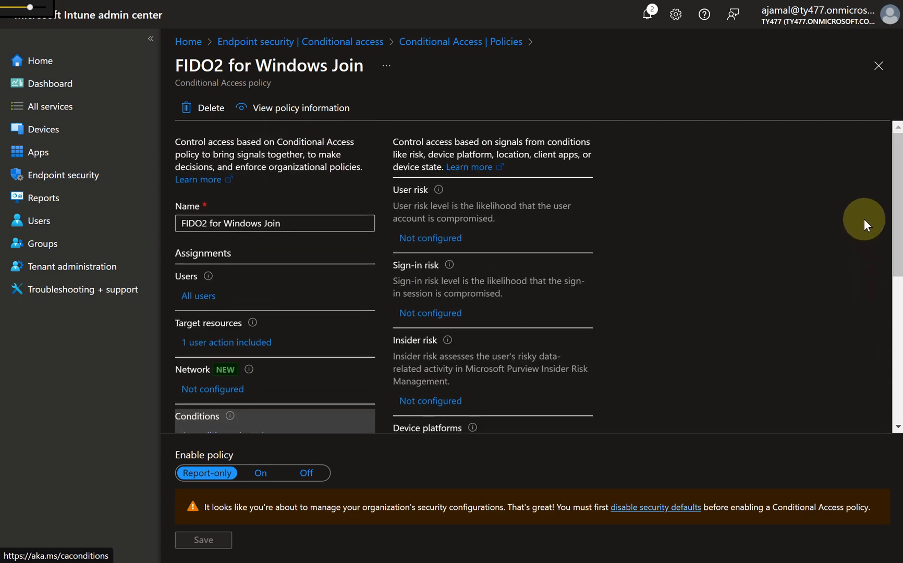